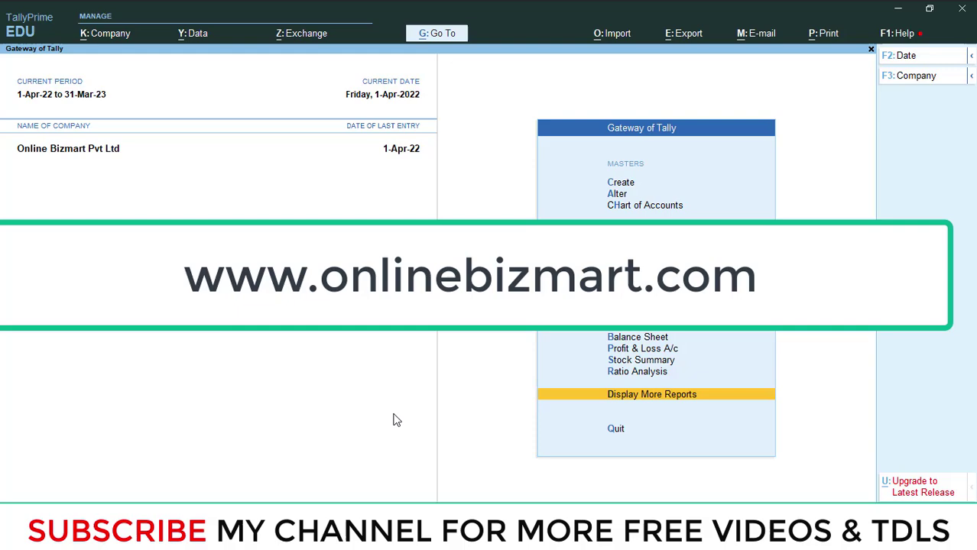
Step: Copy OS_INVOICE.tcp's full path from its Properties Security tab, then minimize Explorer
mouse_move(330, 535)
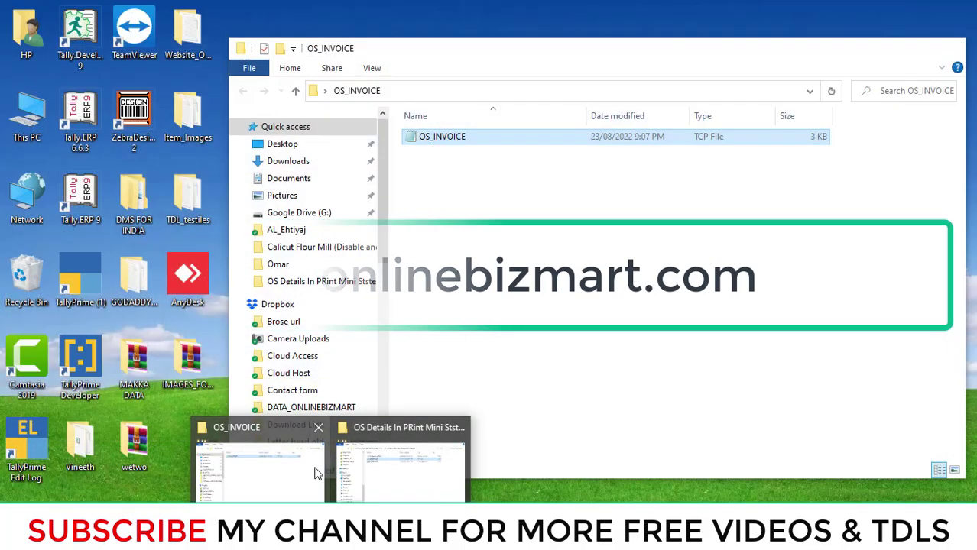
left_click(316, 473)
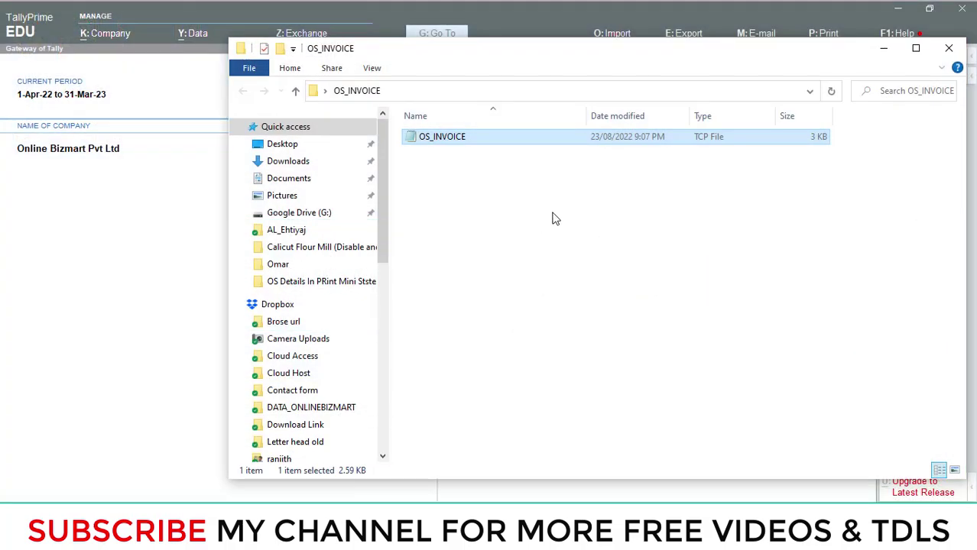
right_click(487, 136)
key("Escape")
left_click(551, 168)
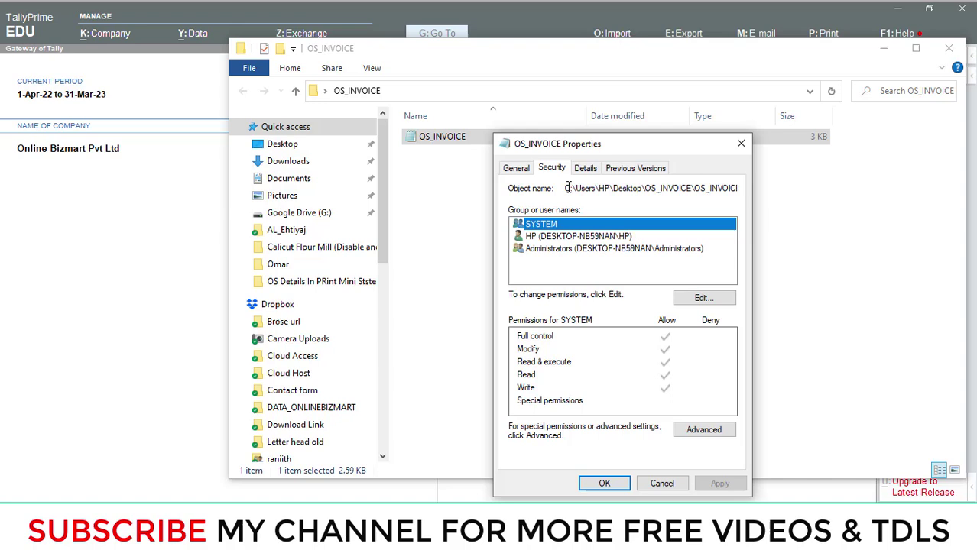
left_click_drag(568, 188, 801, 181)
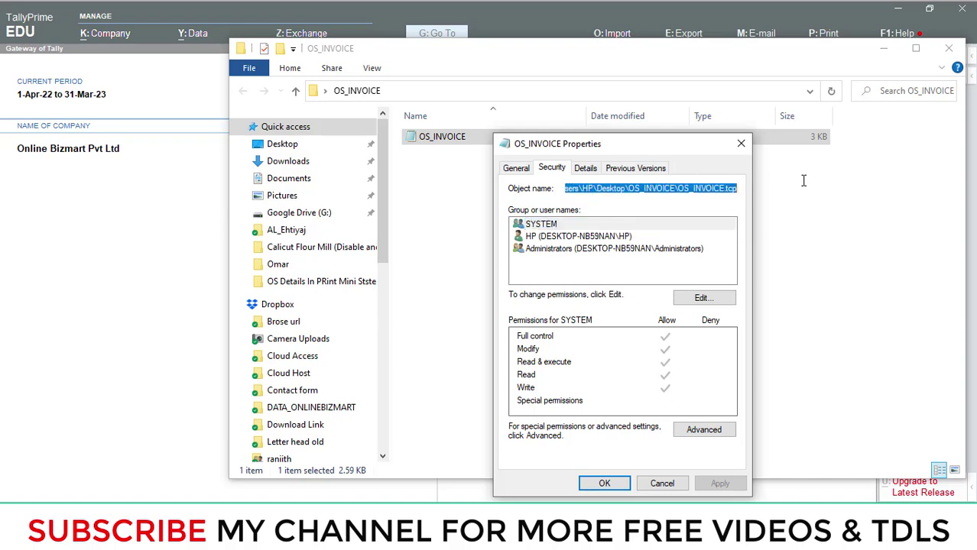
right_click(718, 189)
left_click(765, 237)
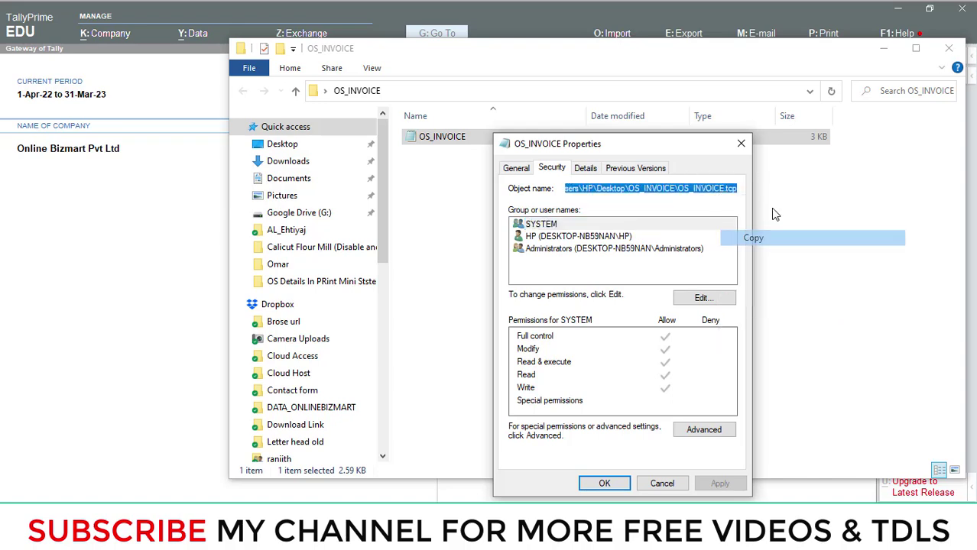
left_click(741, 143)
left_click(882, 48)
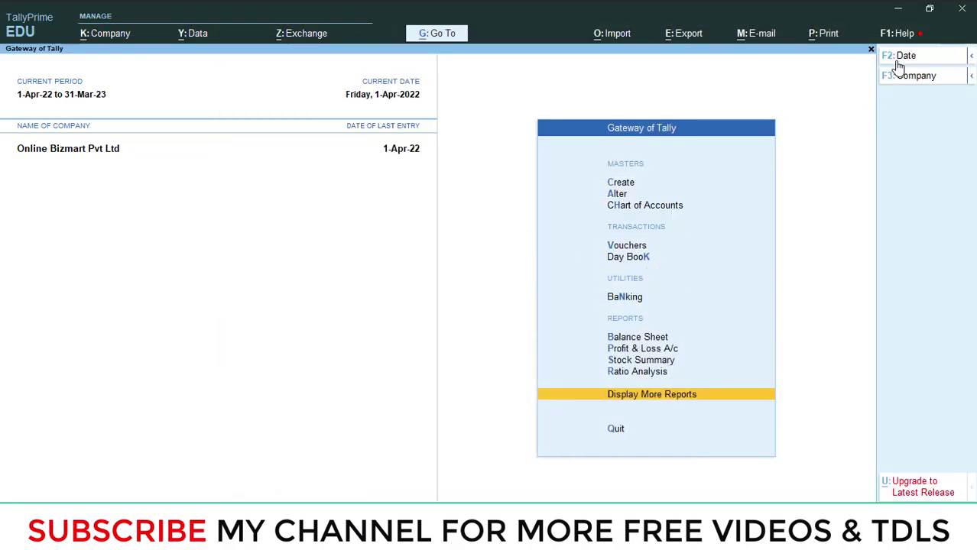
Step: Add the copied OS_INVOICE.tcp path as a local TDL, with Load on startup and Load TDL Yes
left_click(906, 34)
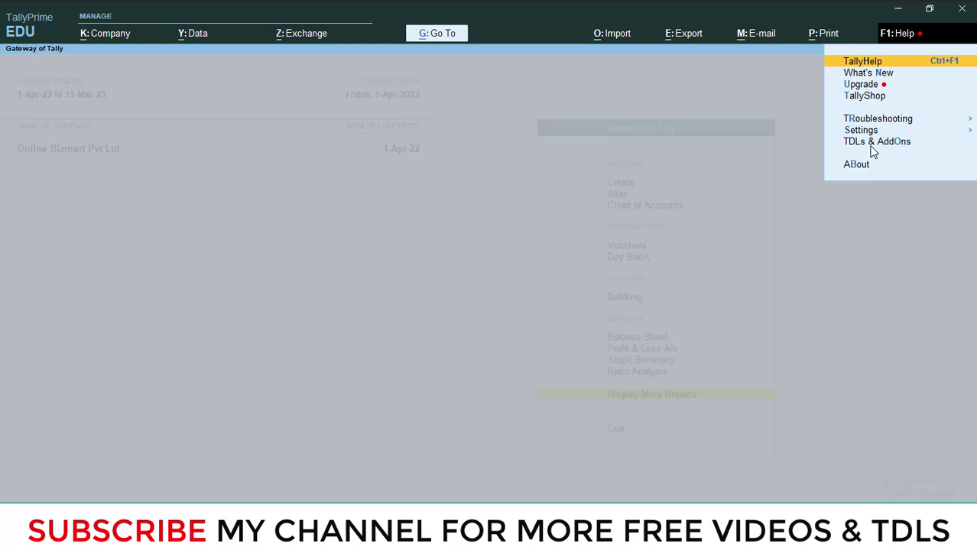
key("Down")
key("Down")
key("Down")
key("Down")
key("Down")
key("Down")
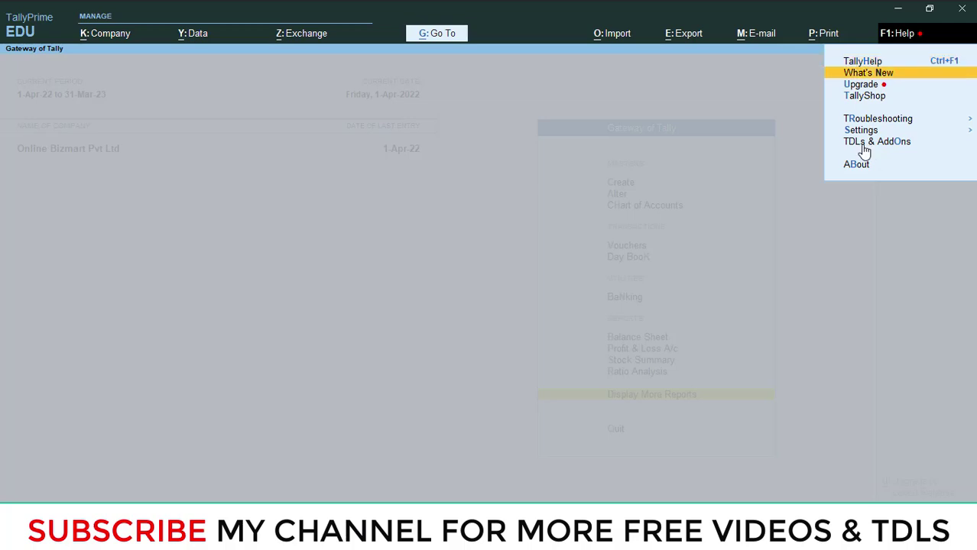
left_click(863, 147)
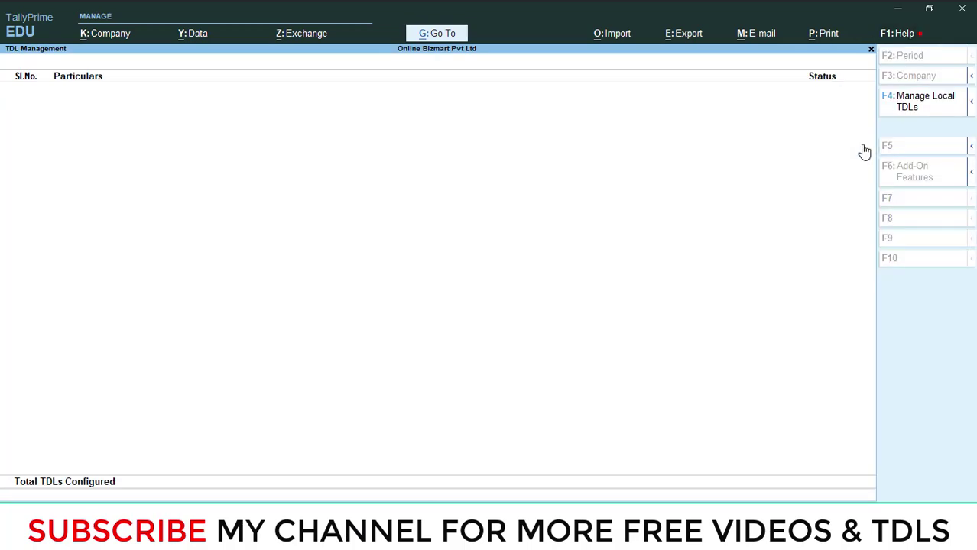
left_click(925, 107)
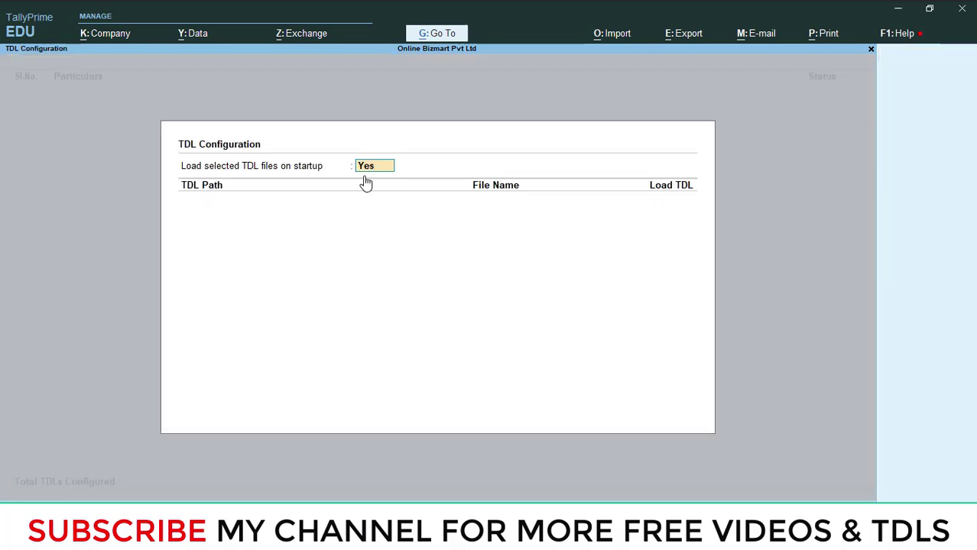
key("Return")
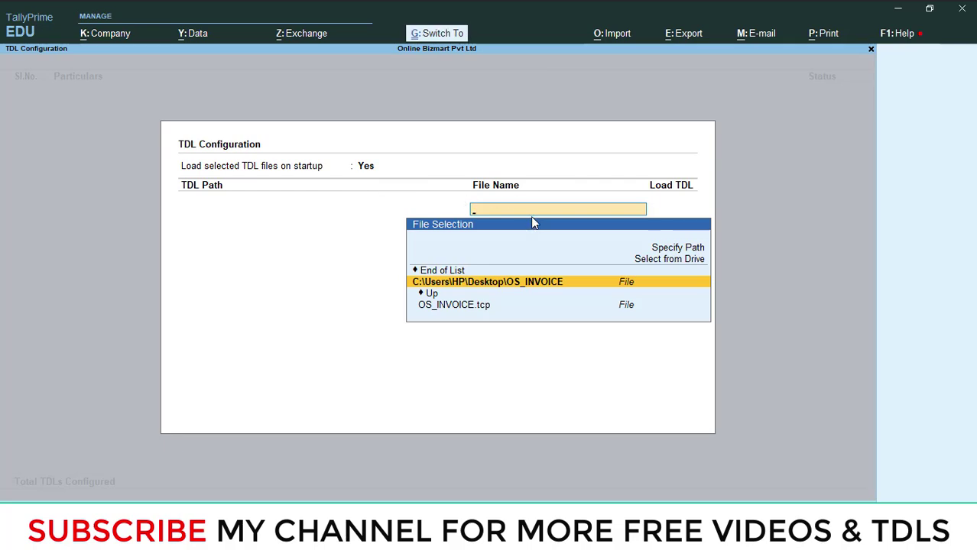
key("Down")
key("Down")
key("Return")
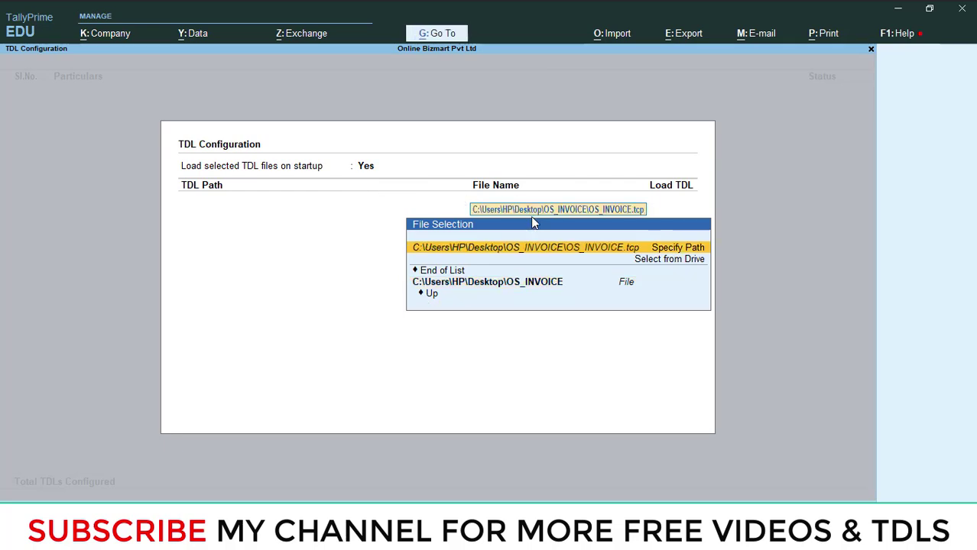
key("Return")
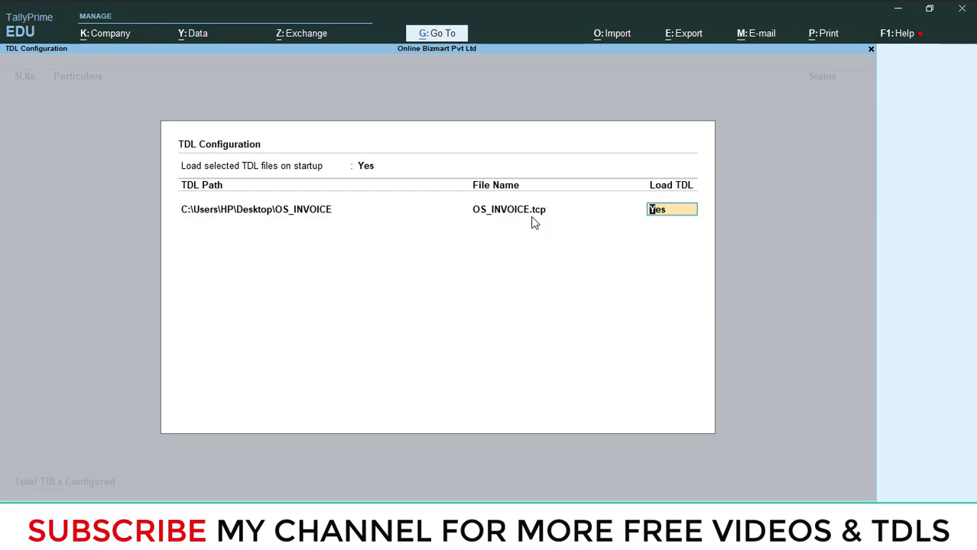
key("Return")
key("Return")
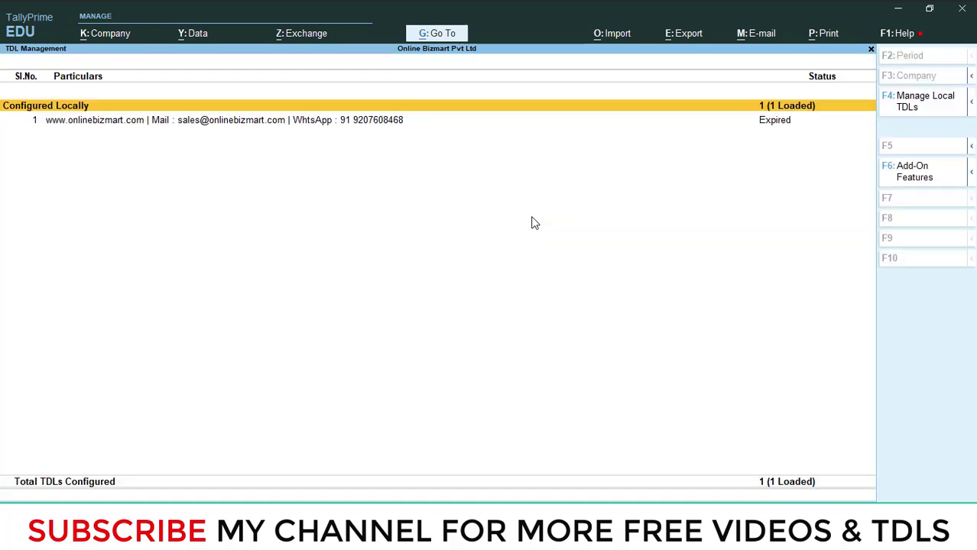
Step: View the Abc Company Pvt Ltd ledger's sales entries and 10,350.63 balance, then return to Gateway
key("Escape")
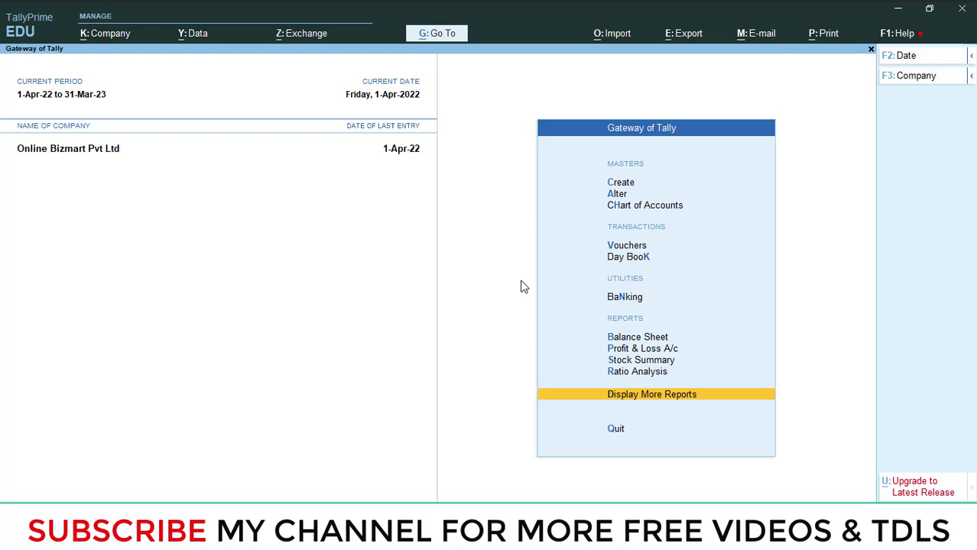
key("Return")
key("a")
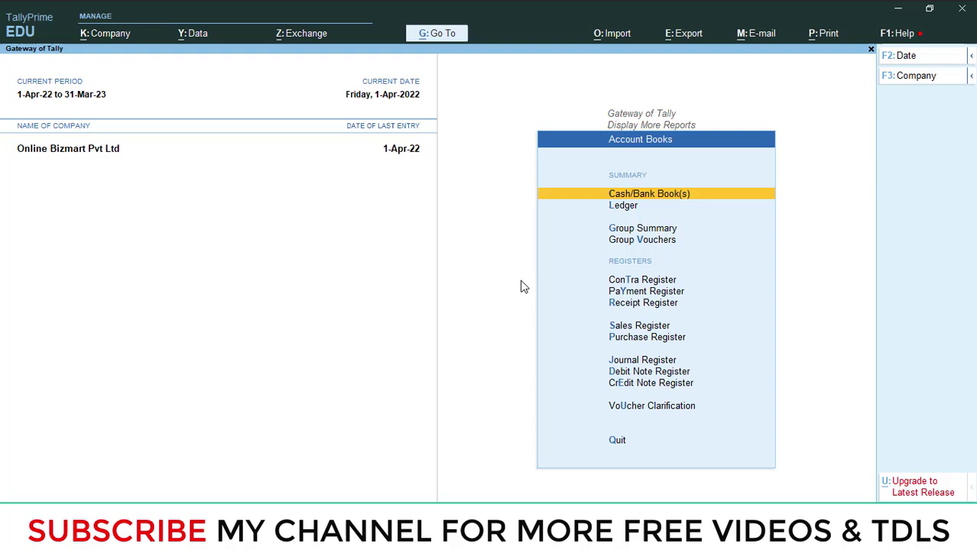
key("l")
key("Return")
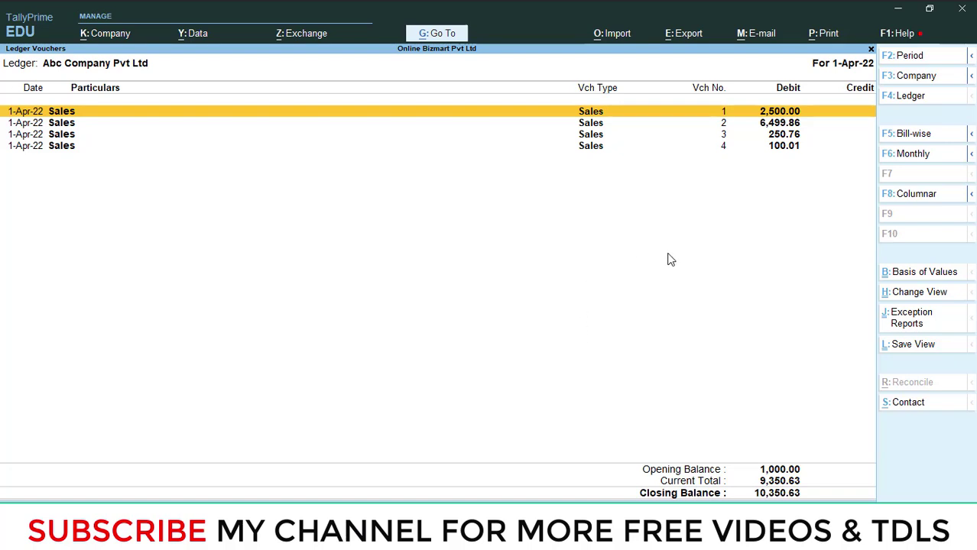
key("Escape")
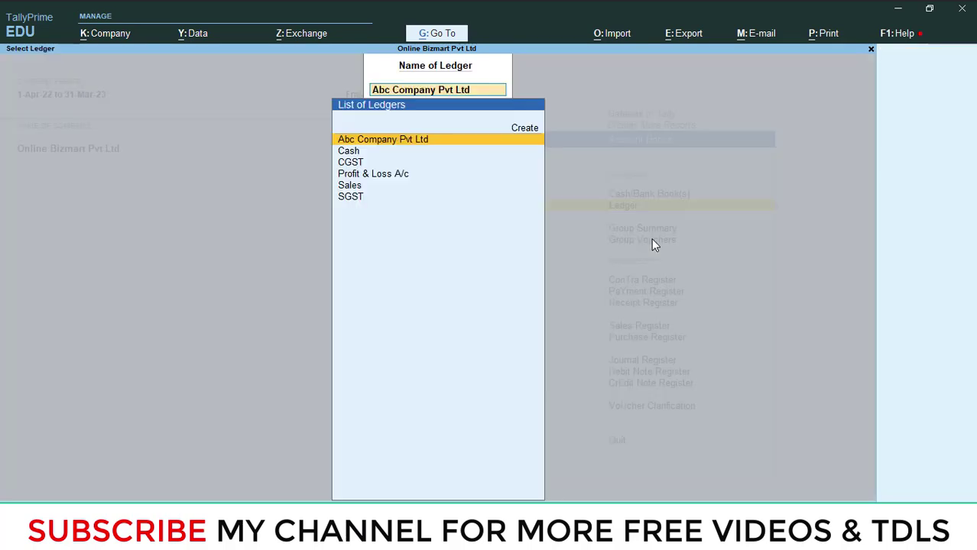
key("BackSpace")
key("Escape")
key("Escape")
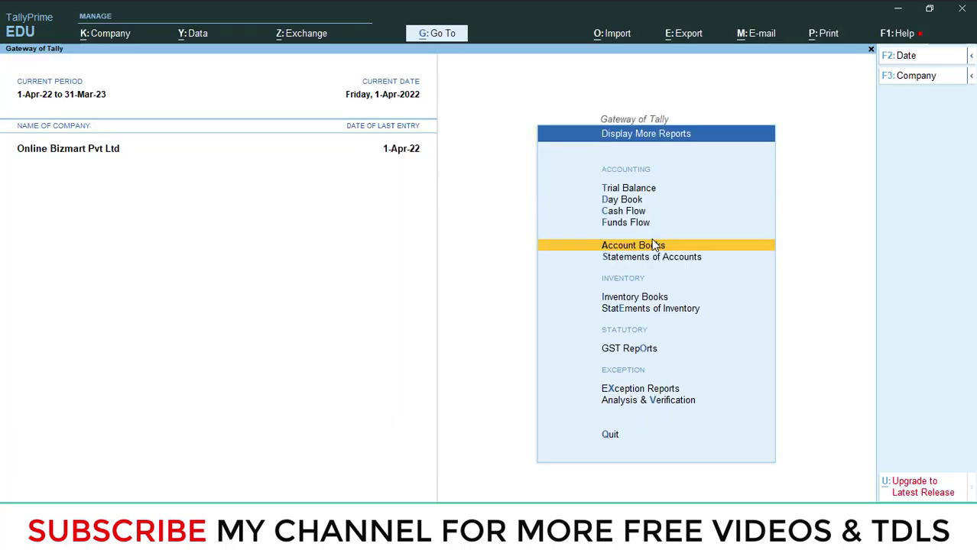
key("Escape")
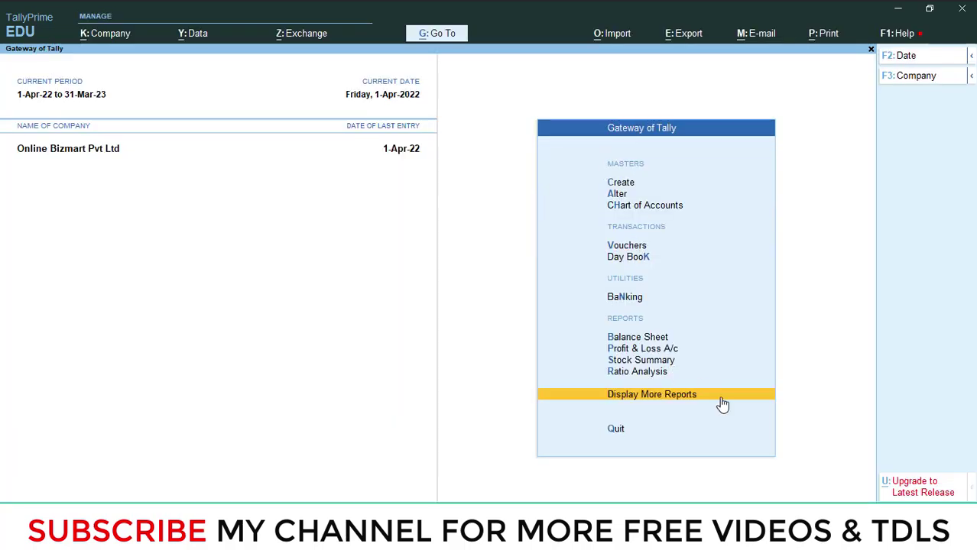
Step: Start a sales voucher for party Abc Company Pvt Ltd using the Sales ledger
key("Up")
key("Up")
key("Up")
key("Up")
key("Up")
key("Up")
key("Up")
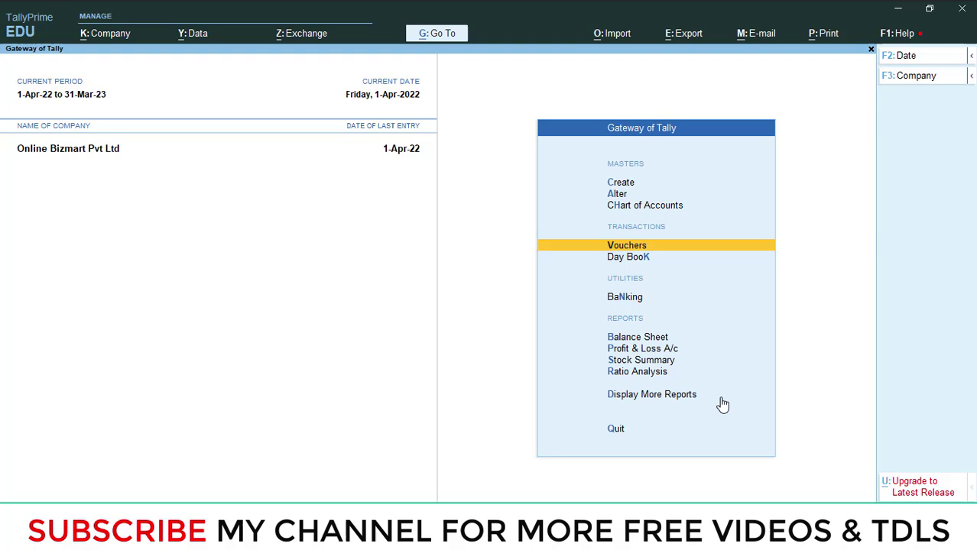
key("Return")
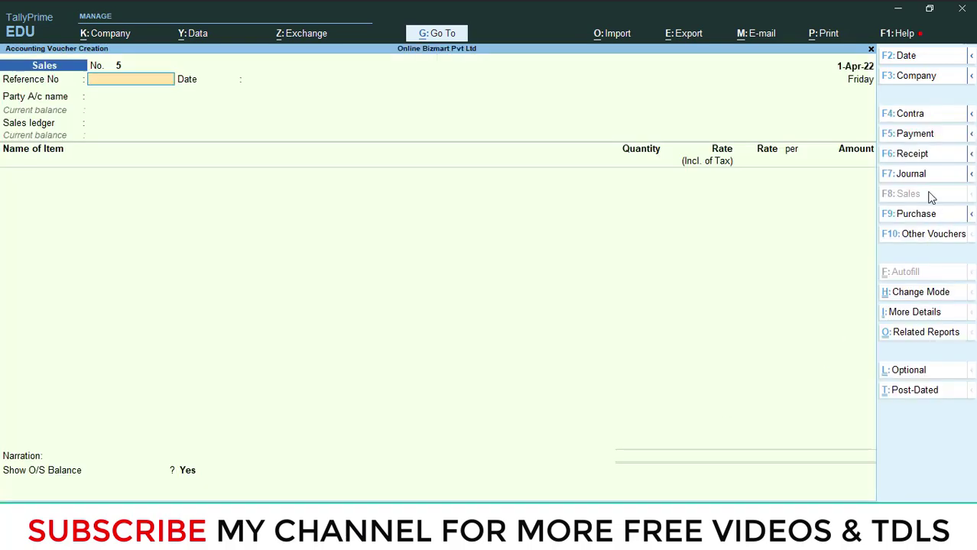
key("Return")
key("Return")
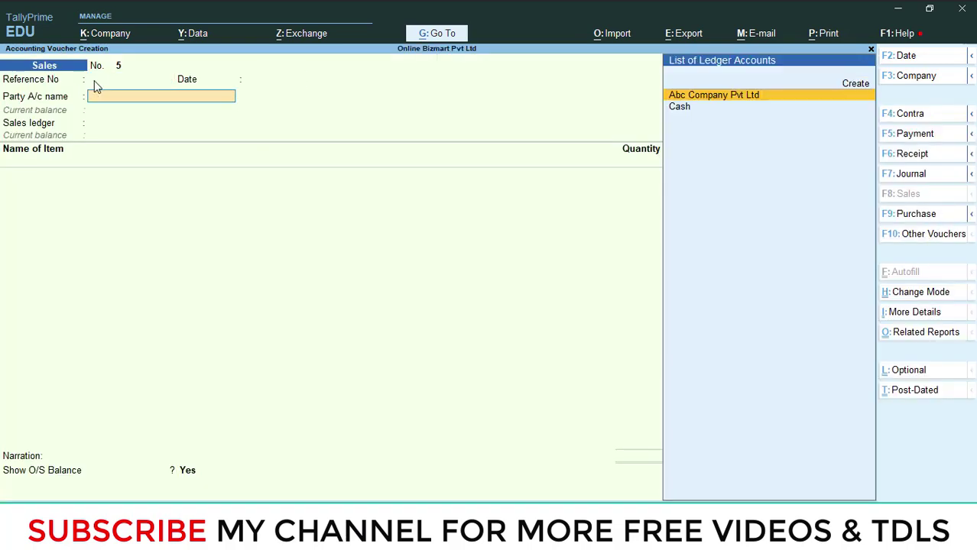
key("Return")
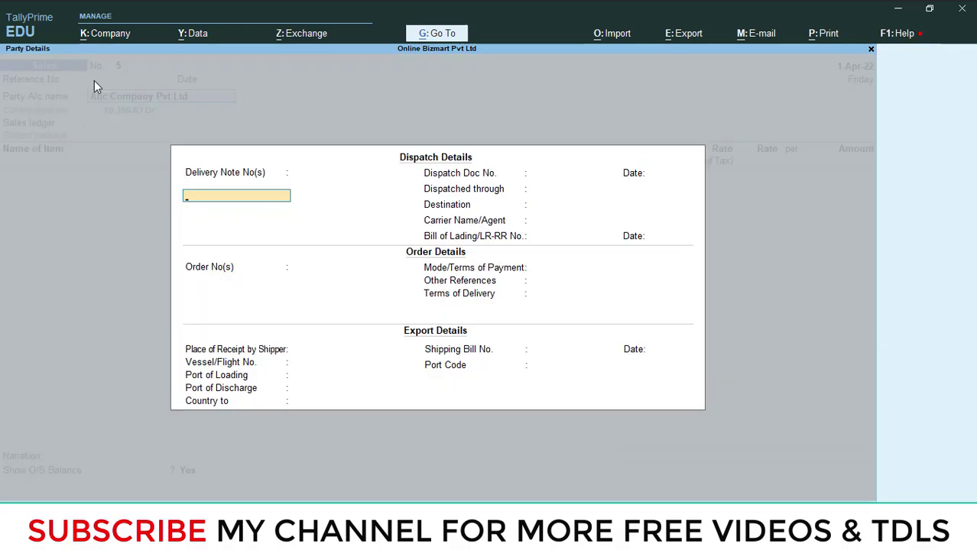
key("ctrl+a")
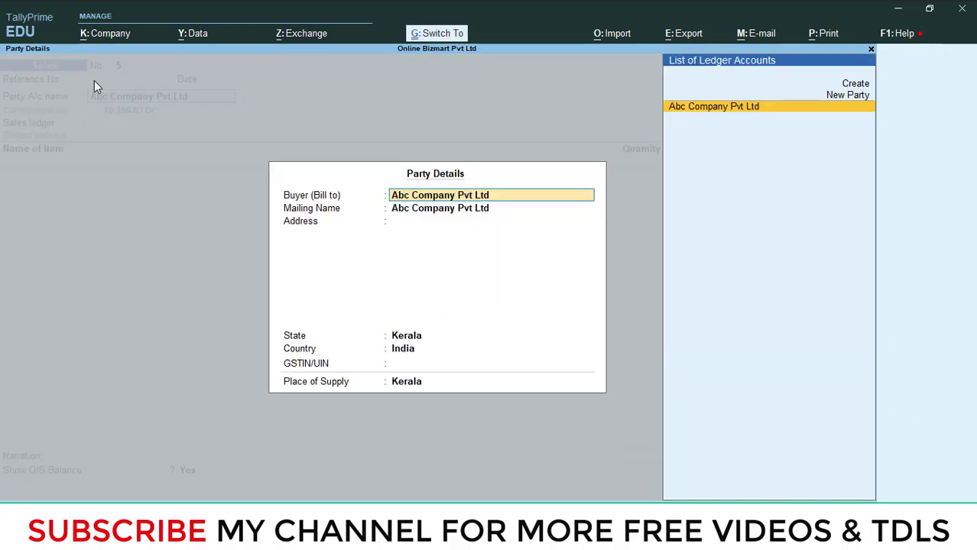
key("ctrl+a")
key("Return")
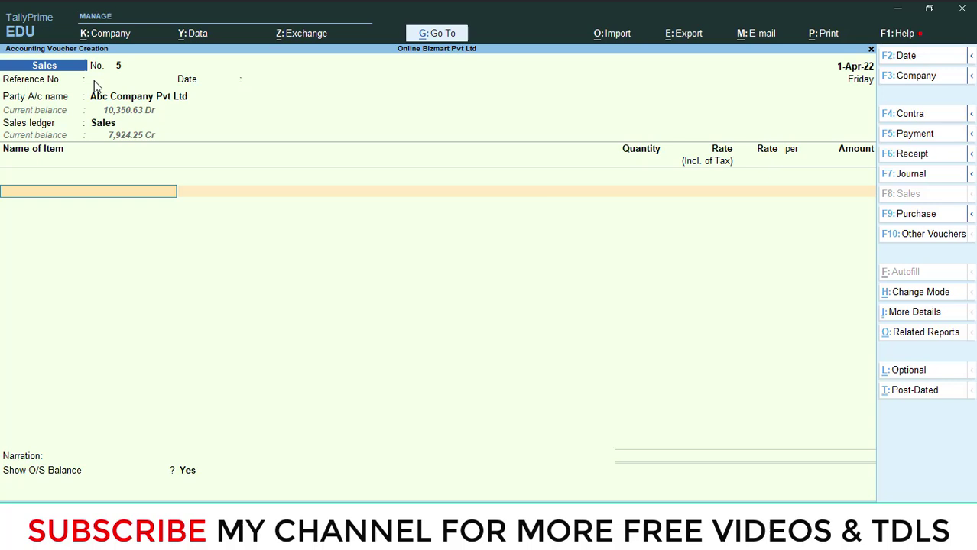
Step: Add Sample Item, 20 Nos at a tax-inclusive rate of 100
key("Down")
key("Return")
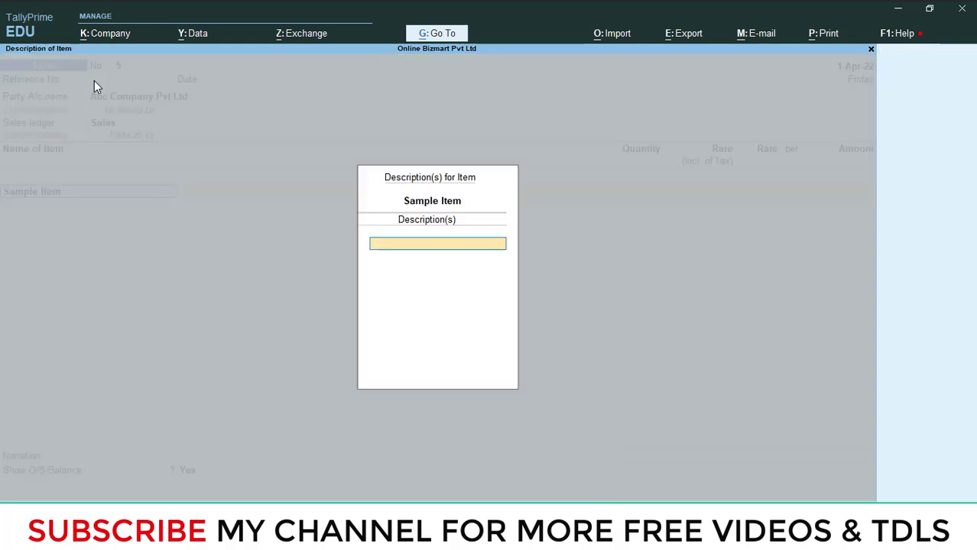
key("Return")
type("20")
key("Return")
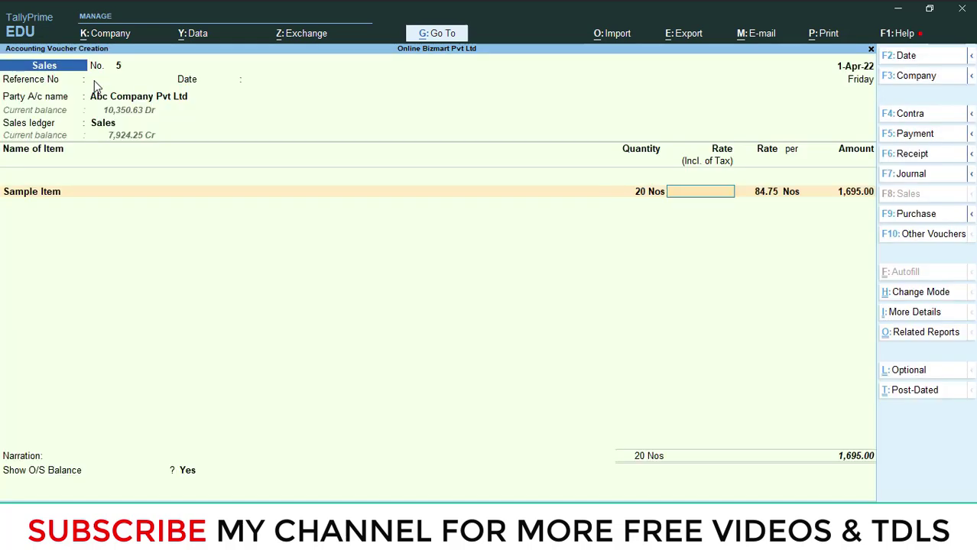
type("100")
key("Return")
key("Return")
key("Return")
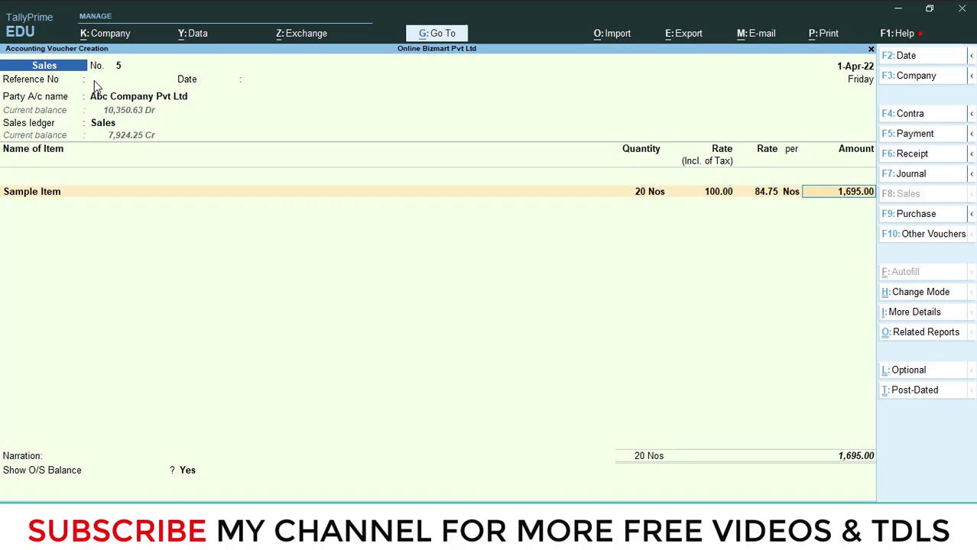
key("Return")
key("Return")
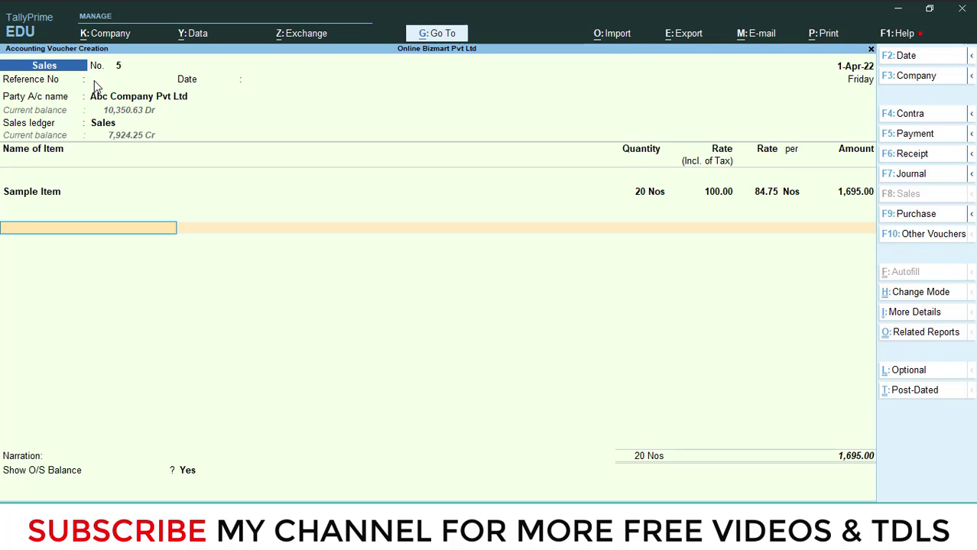
Step: Add the SGST and CGST ledgers, bringing the total to 2,000.10
type("Sg")
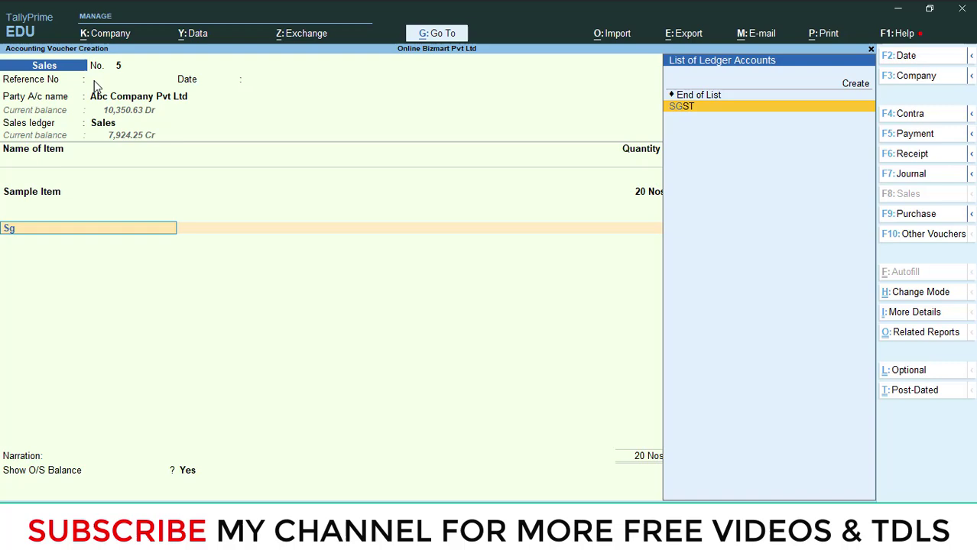
key("Return")
key("Return")
key("Return")
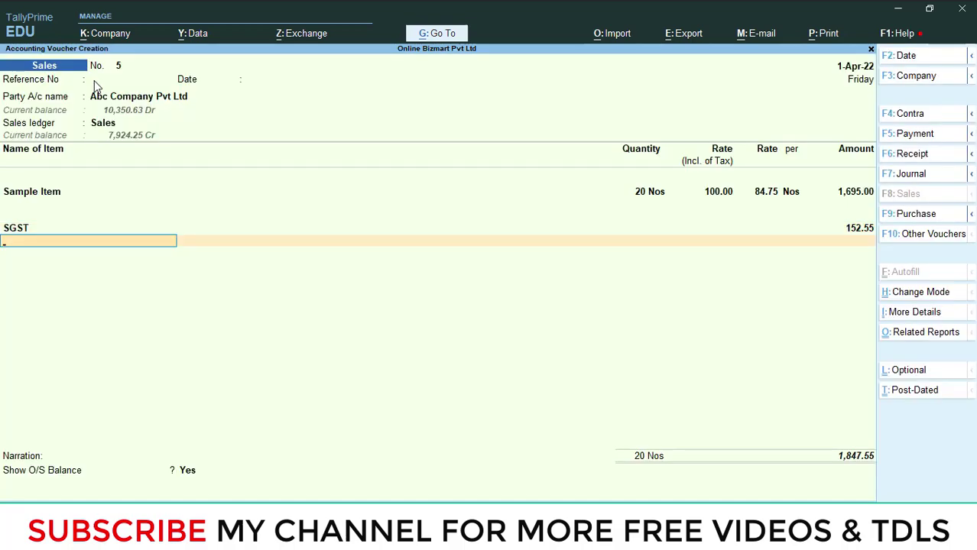
type("cg")
key("Return")
key("Return")
key("Return")
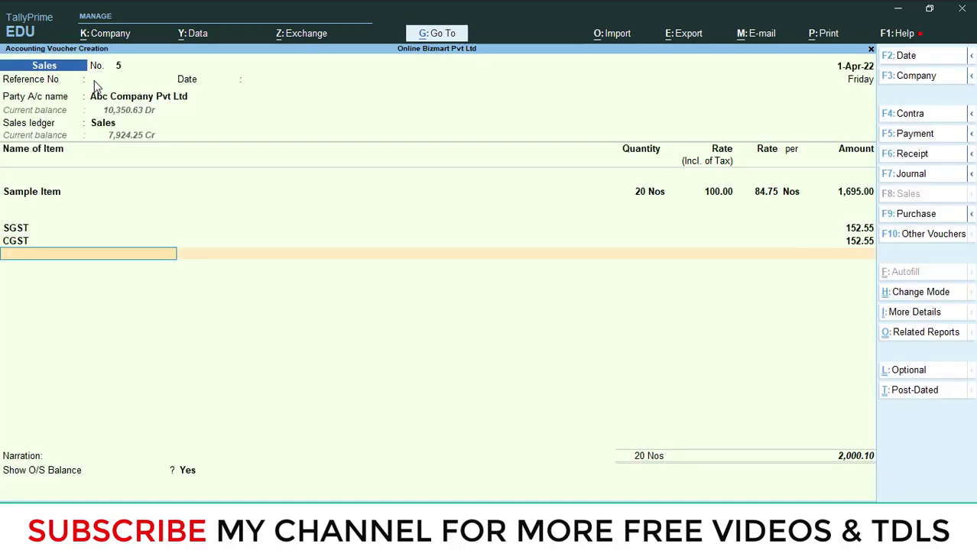
key("Return")
key("Return")
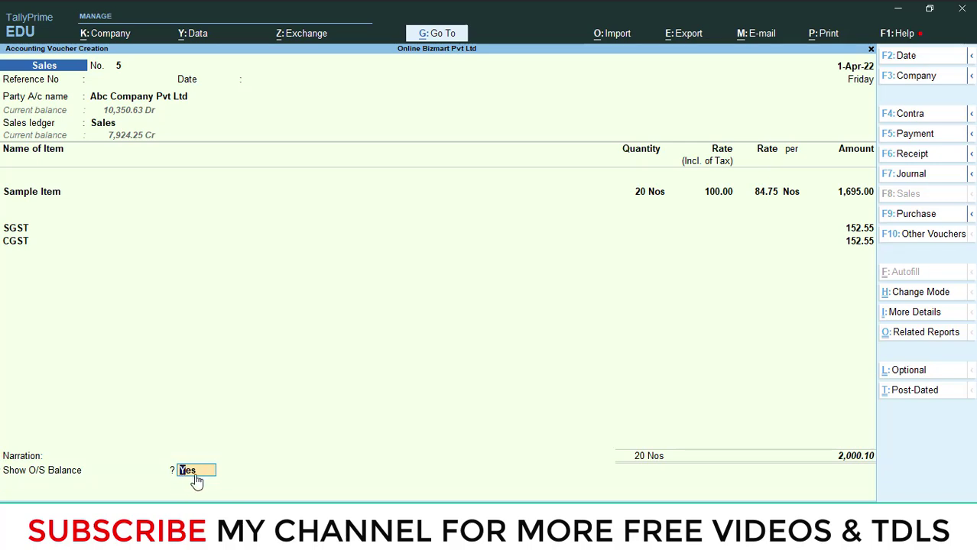
Step: Save voucher 5 with O/S balance shown and preview the invoice's 10,350.63 / 2,000.10 / 12,350.73 balances
key("Return")
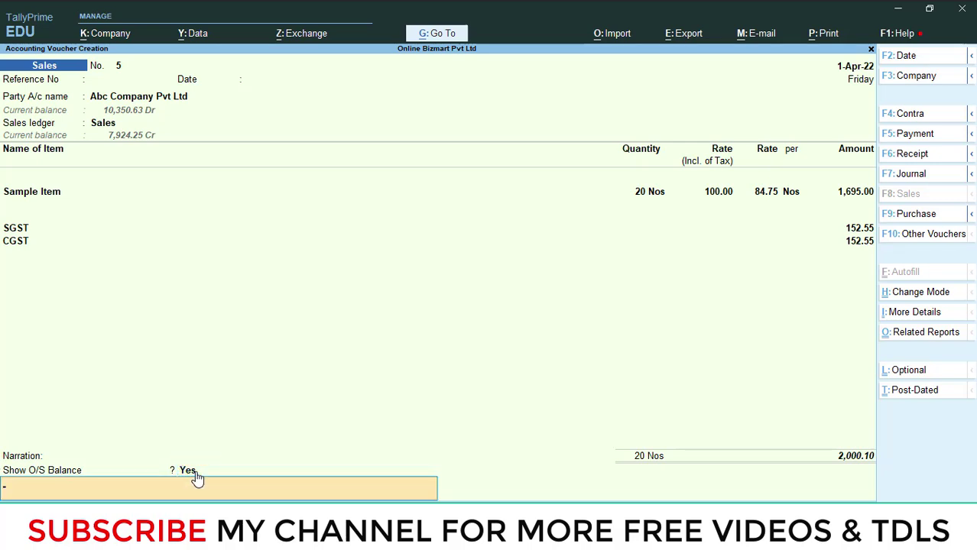
key("Return")
key("Return")
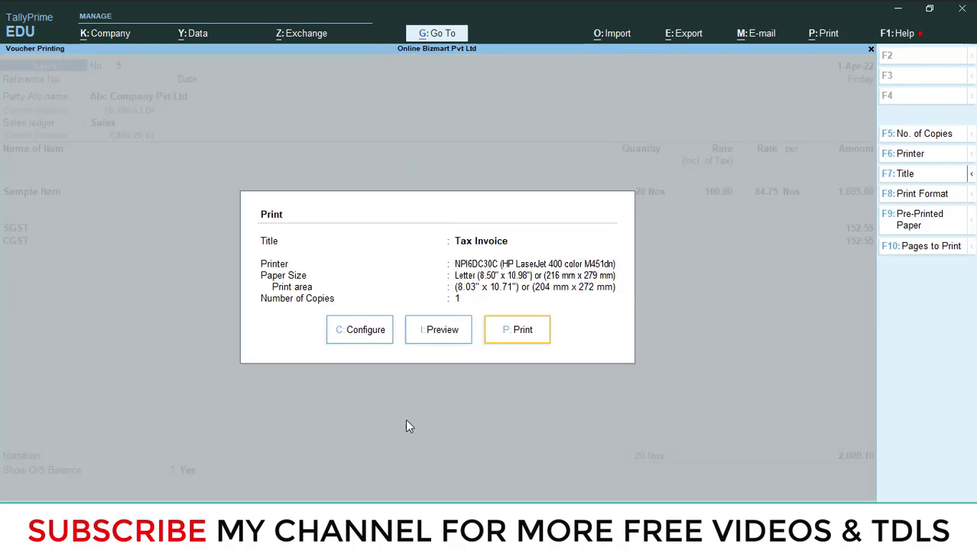
left_click(458, 334)
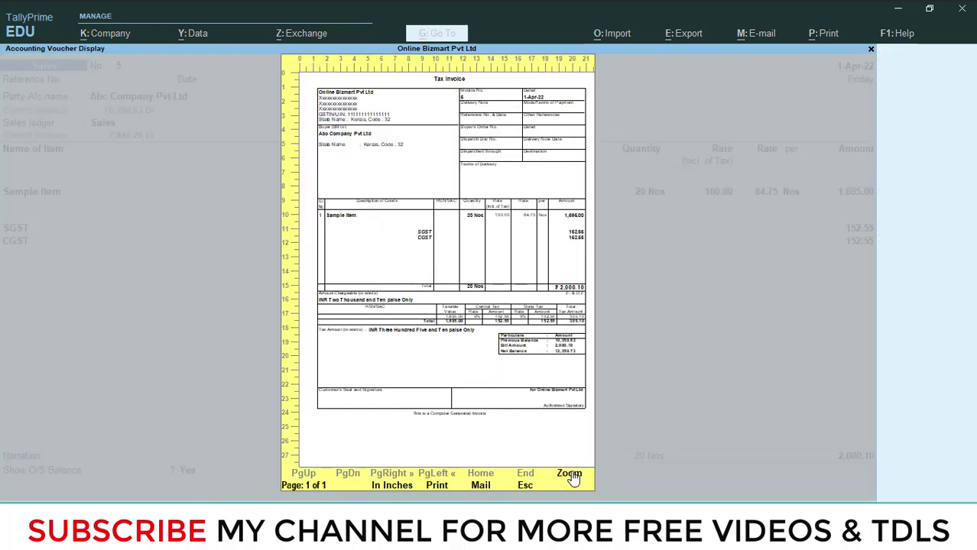
left_click(572, 475)
scroll(597, 339, "down", 3)
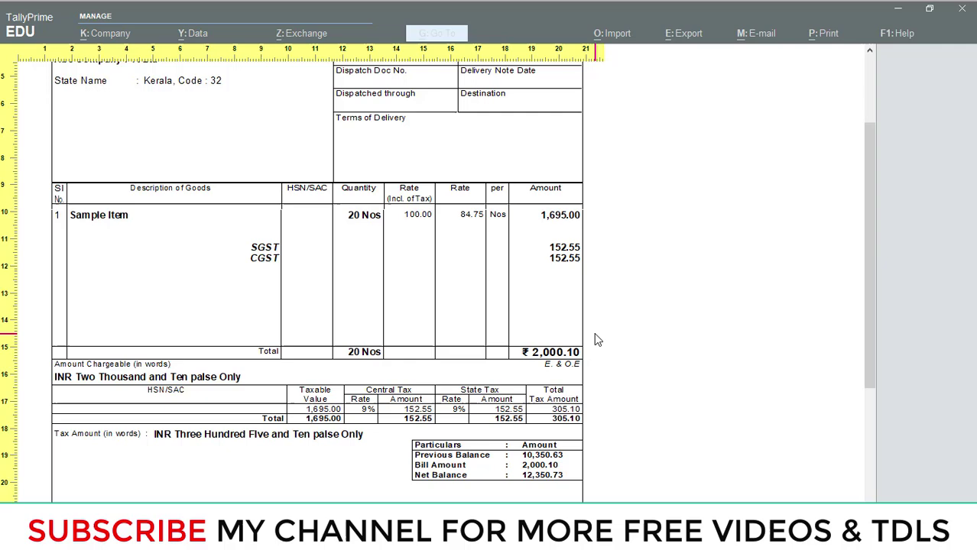
scroll(594, 333, "down", 4)
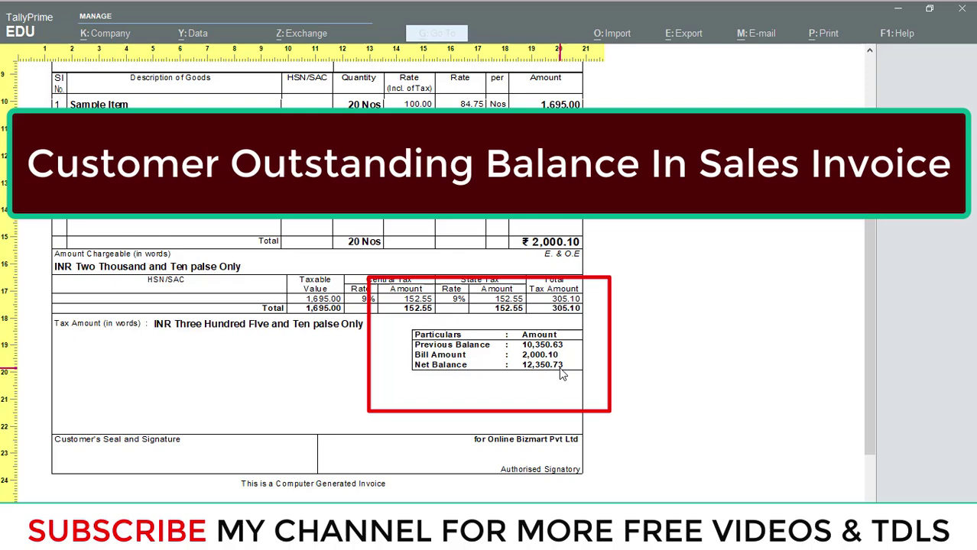
scroll(504, 348, "up", 3)
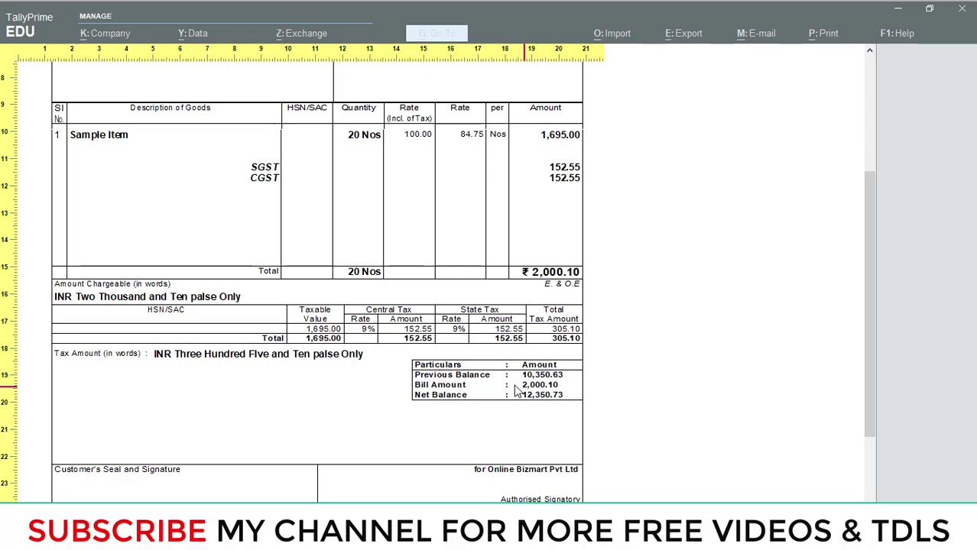
left_click(461, 392)
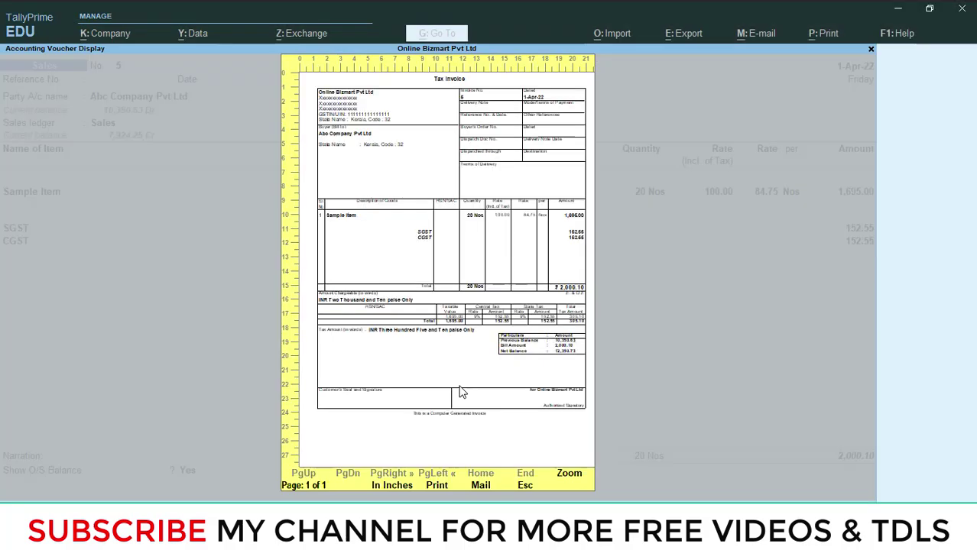
Step: Reopen voucher 5 from the Day Book, set Show O/S Balance to No and save
key("Escape")
key("Escape")
key("Escape")
key("Down")
key("Down")
key("Down")
key("Down")
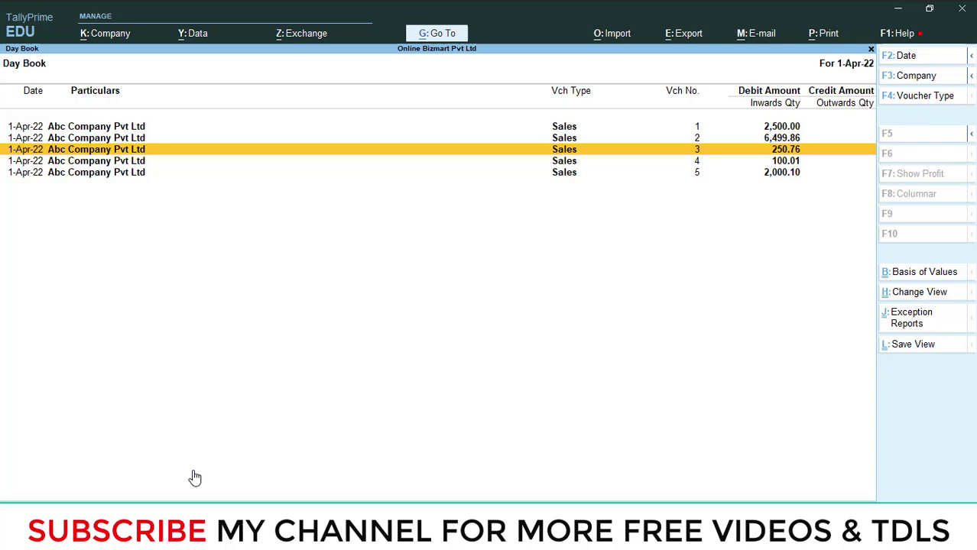
key("Return")
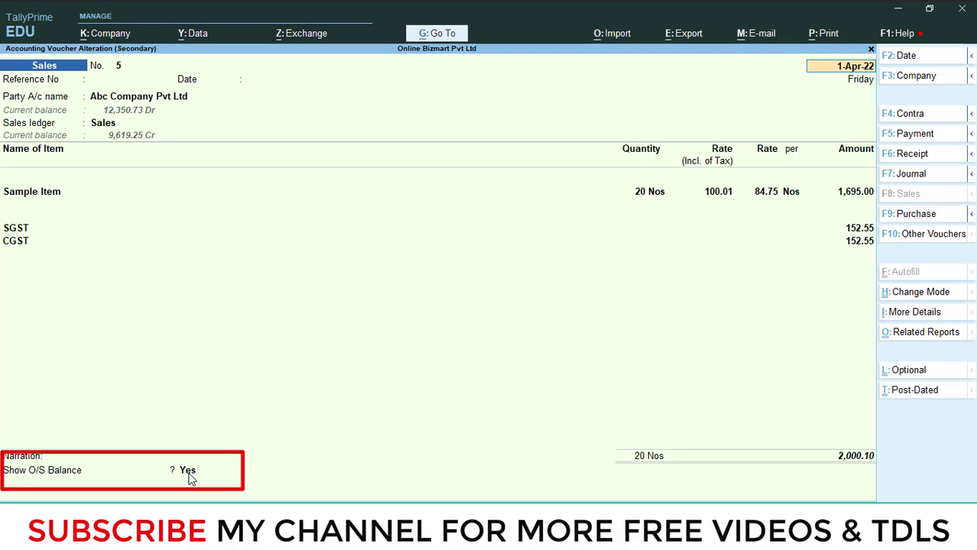
left_click(190, 473)
key("n")
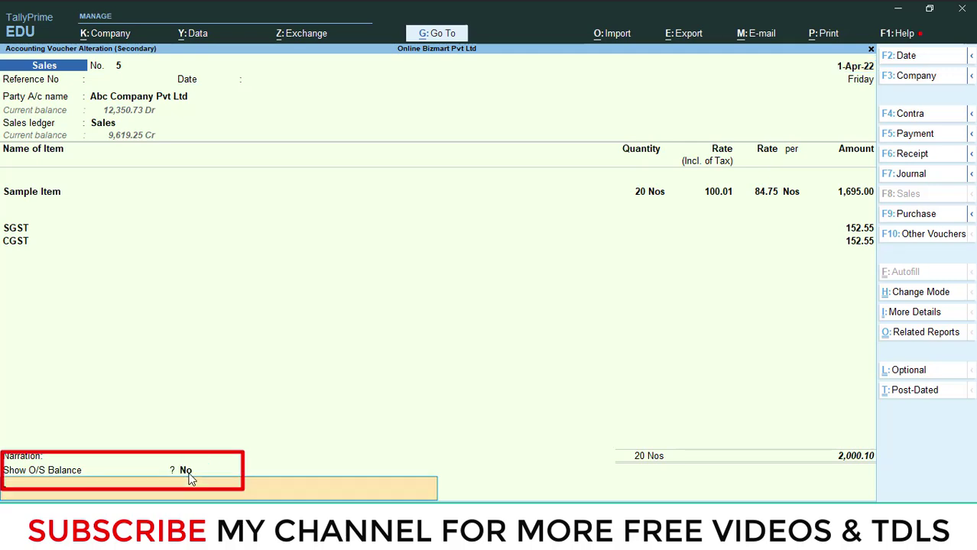
key("Return")
key("Return")
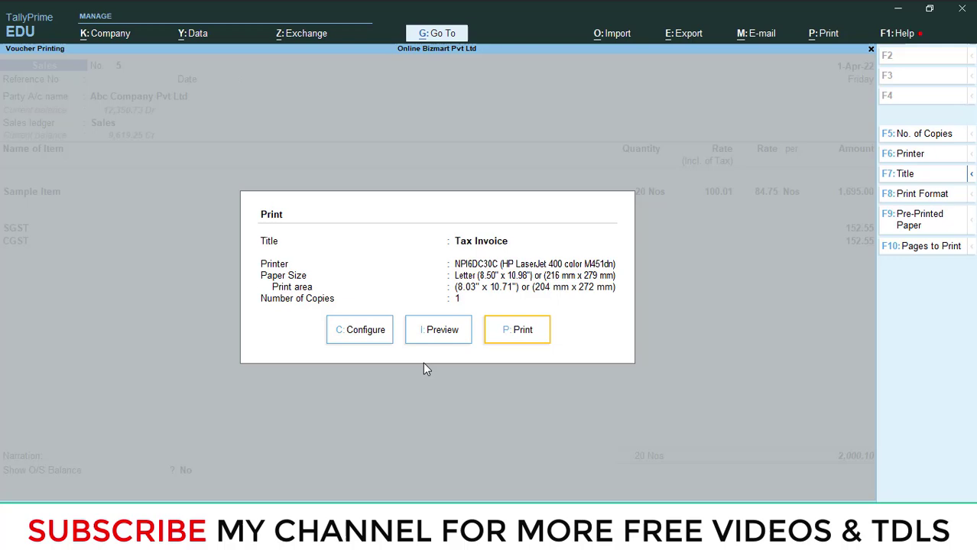
Step: Preview the invoice to confirm the balance lines are gone, then return to the Day Book
left_click(443, 329)
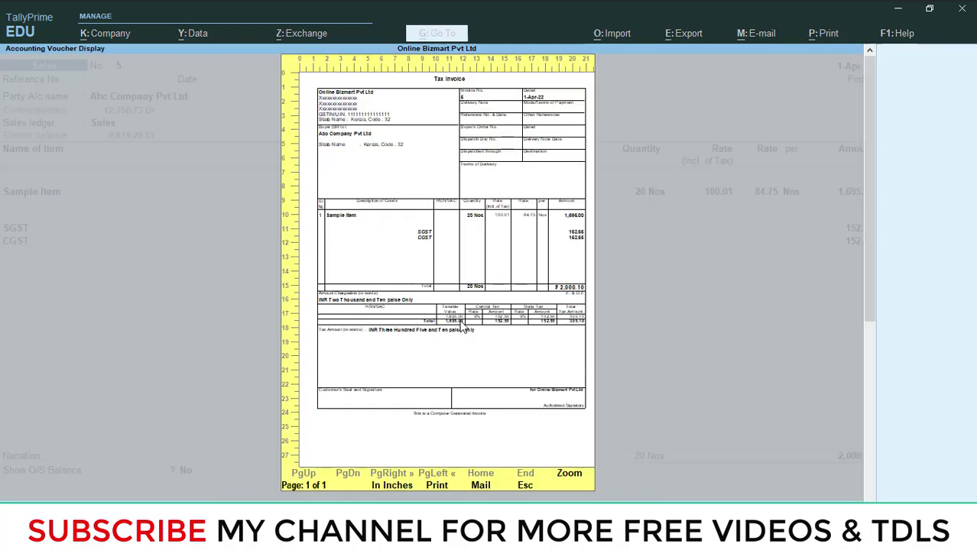
left_click(495, 383)
scroll(495, 383, "down", 5)
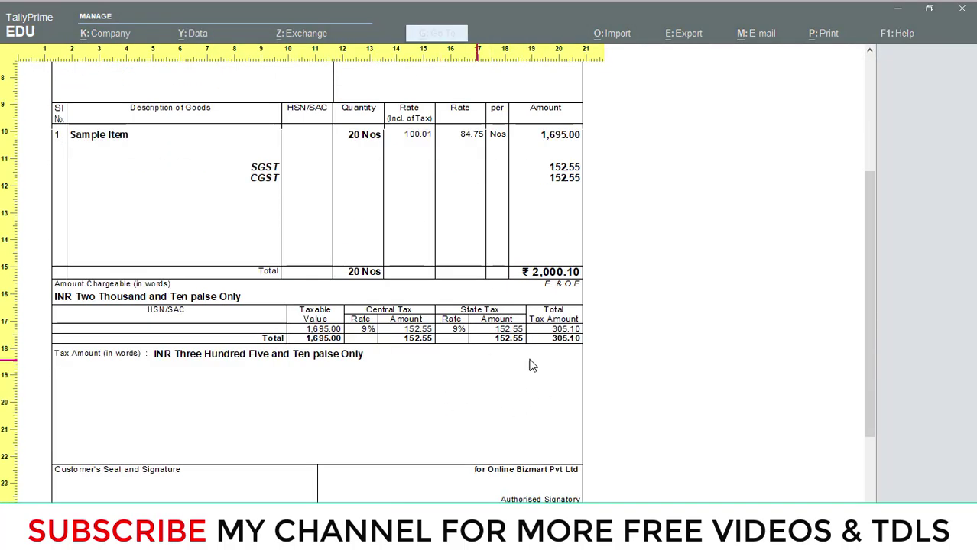
key("Escape")
key("Escape")
key("Escape")
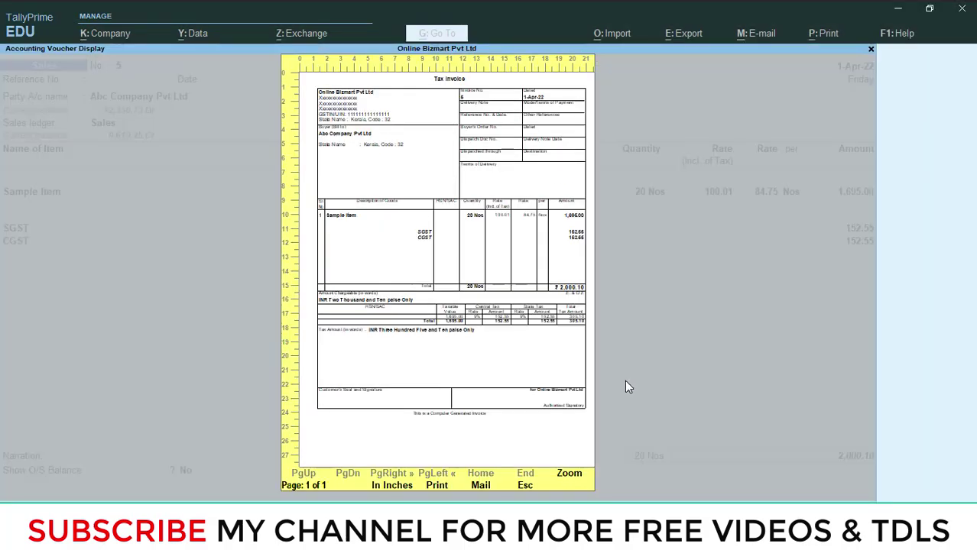